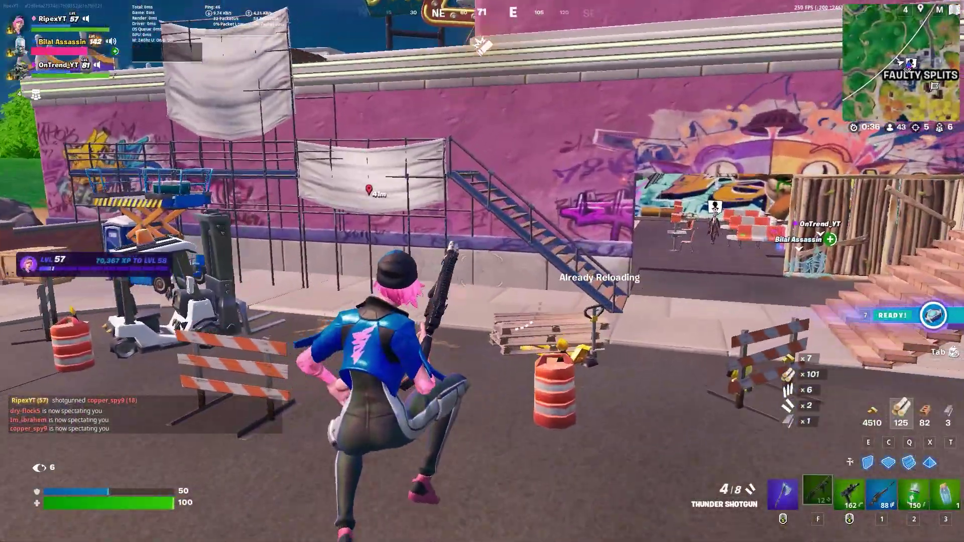
Run past the pallet, take a first scoped sniper shot, and place a wooden wall for cover.
key(w)
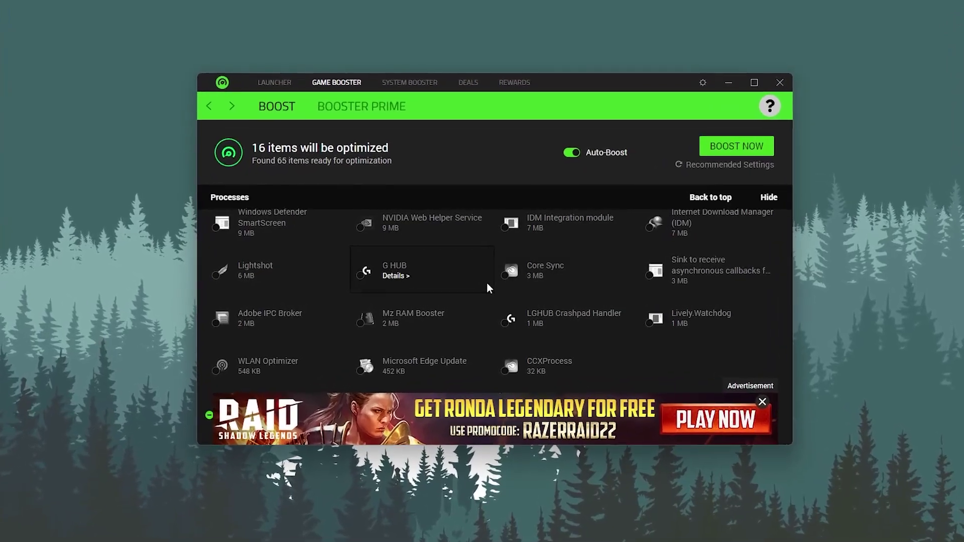
scroll(326, 302, up, 2)
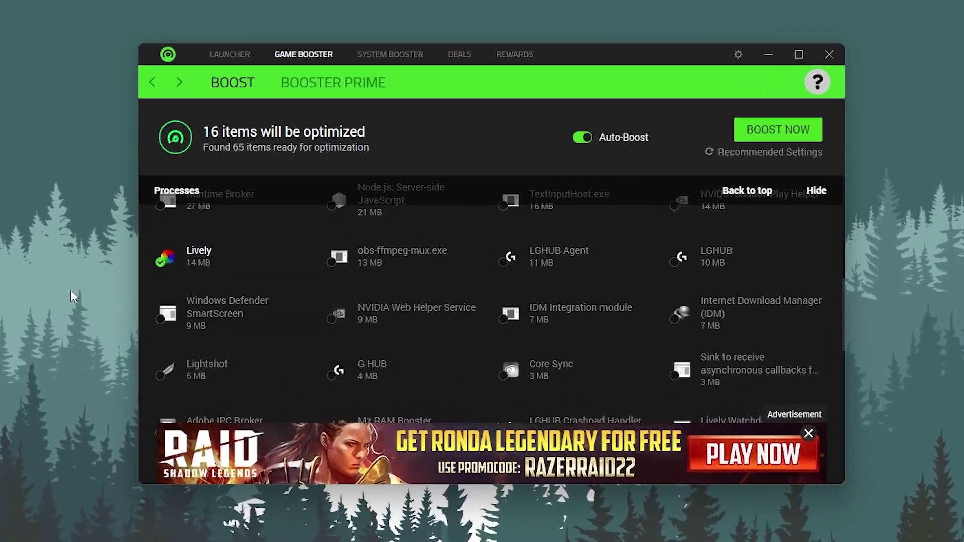
scroll(462, 312, down, 3)
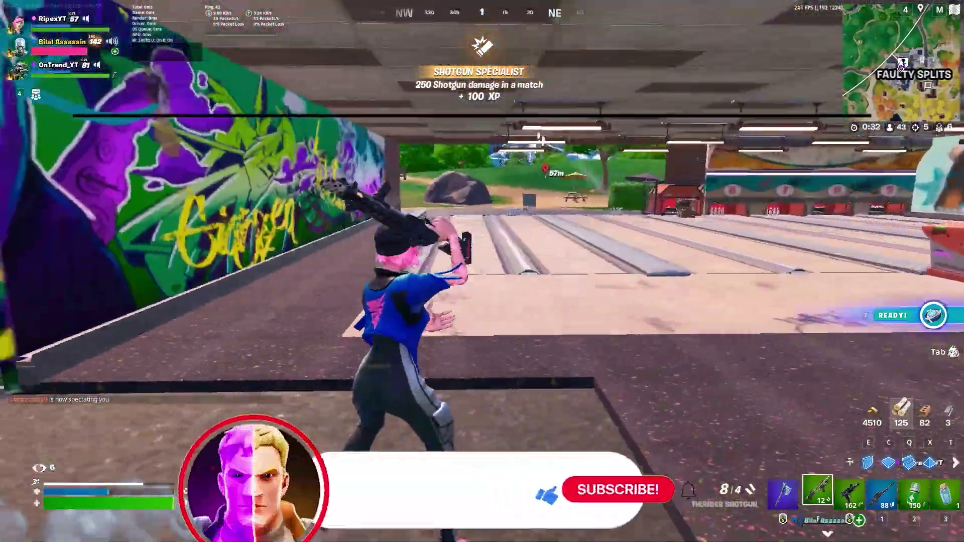
key(1)
right_click(482, 271)
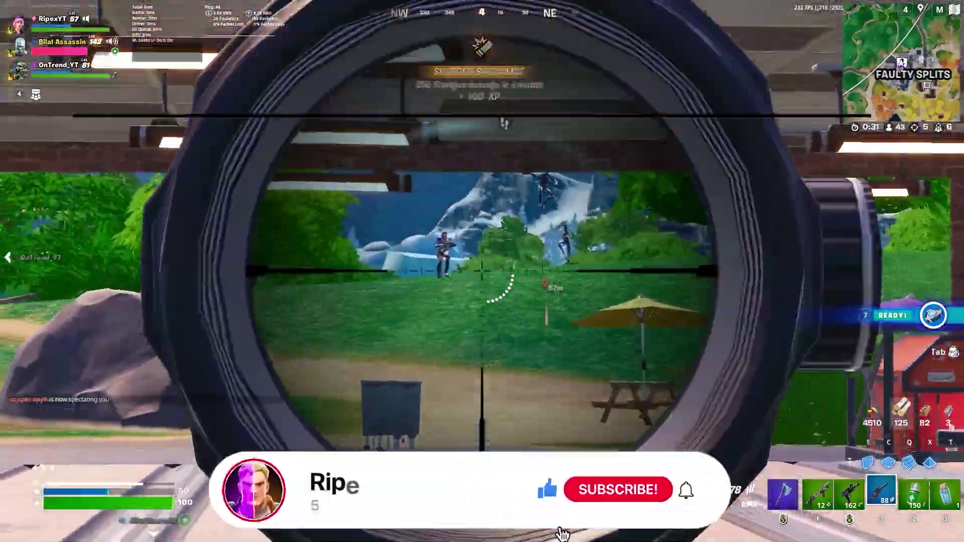
click(482, 271)
key(e)
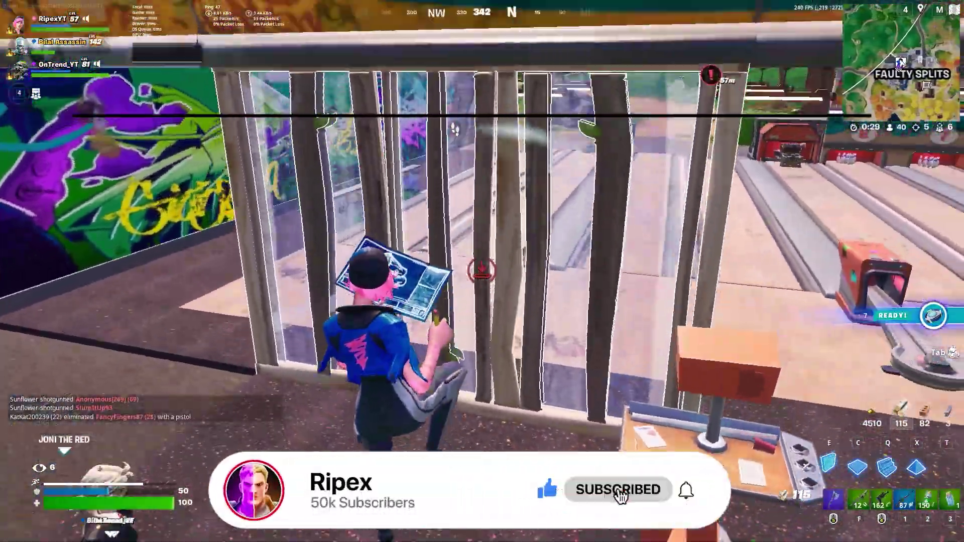
click(482, 271)
key(1)
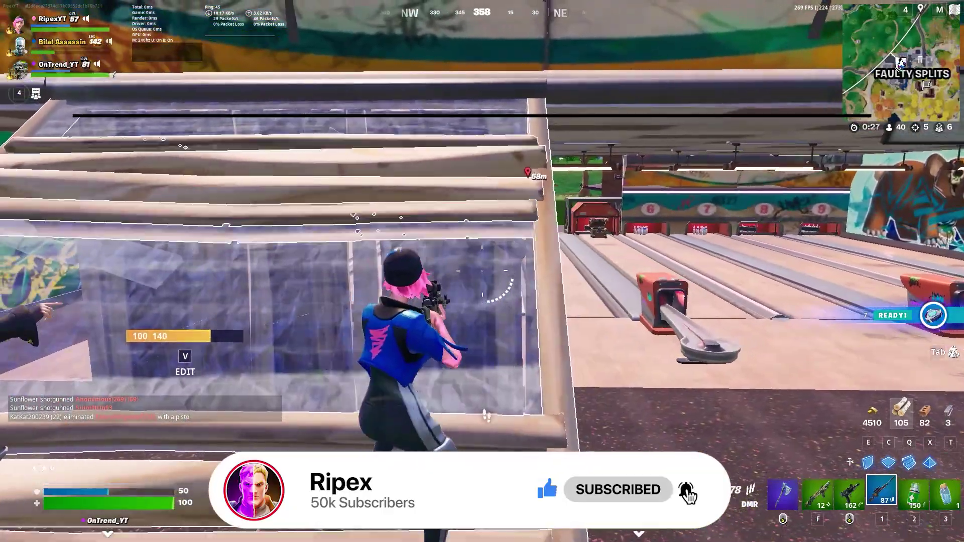
Move beside the wall, reload, and fire scoped shots until the enemy is knocked down.
key(d)
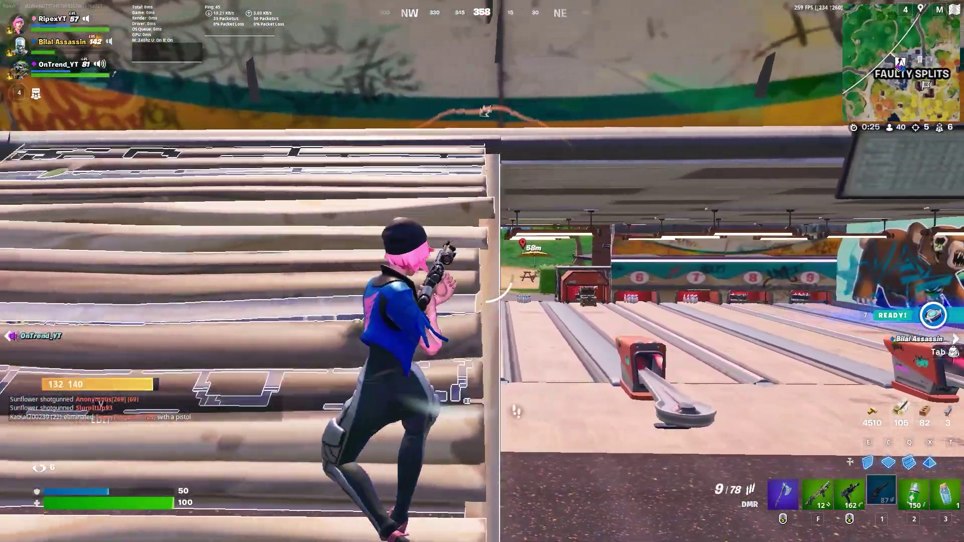
key(r)
right_click(482, 271)
click(482, 271)
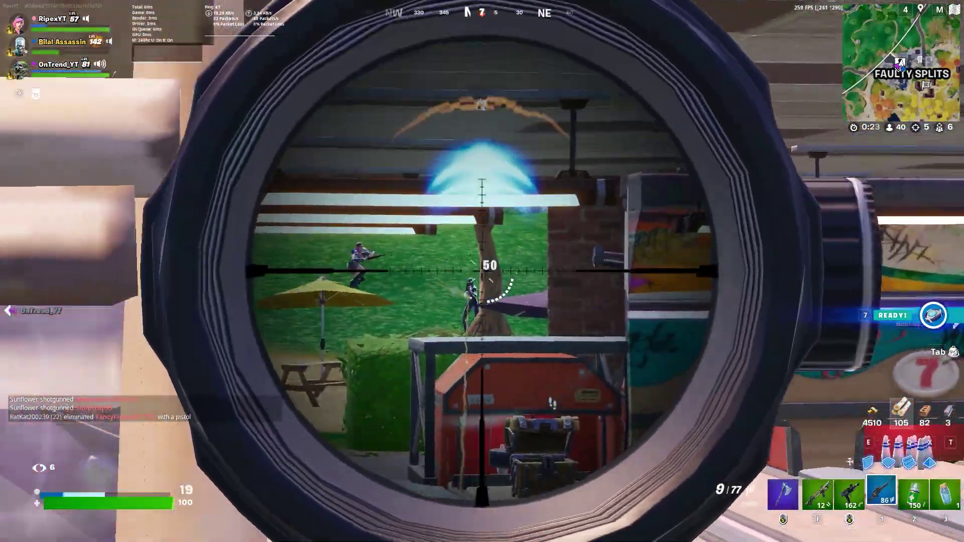
click(482, 271)
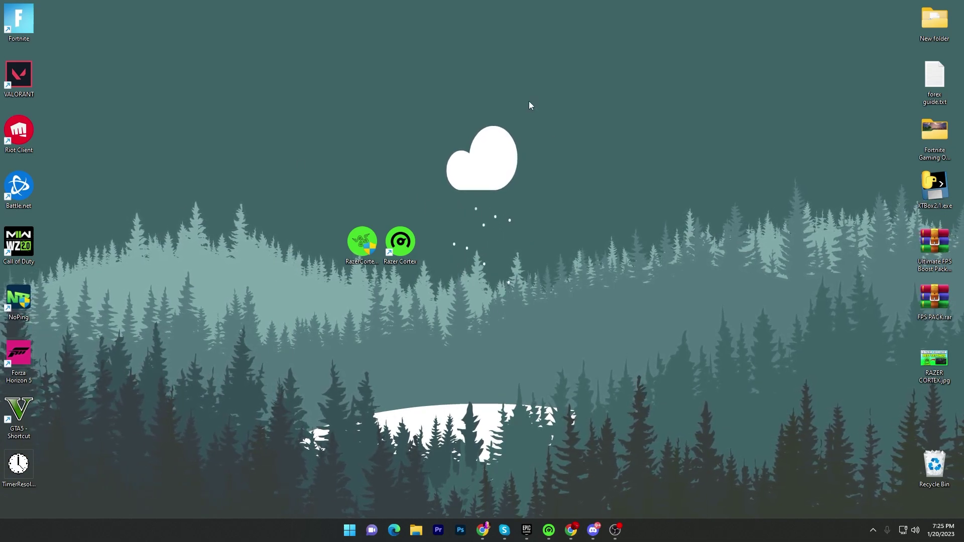
Bring up Chrome on UPTO Packs, open the Softwares posts page, and focus the site search box.
click(572, 530)
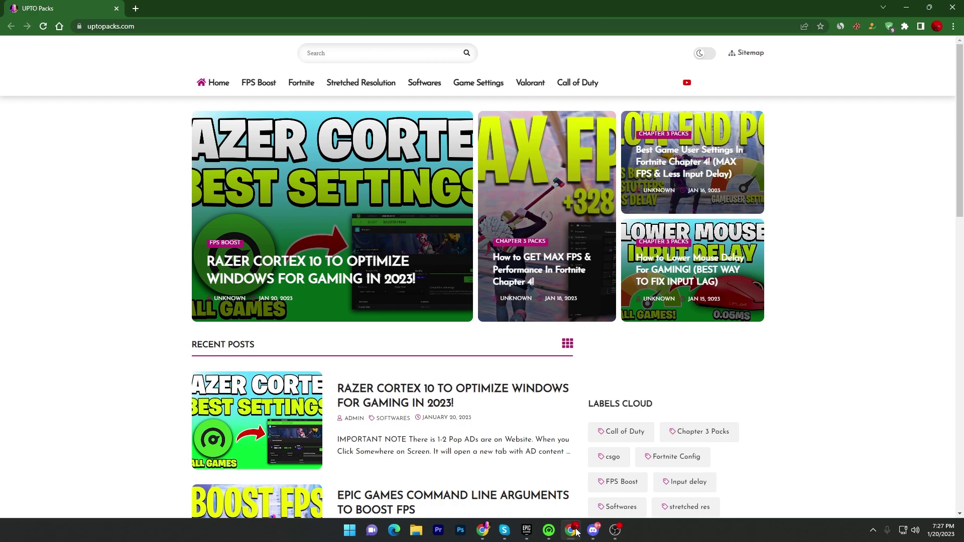
click(440, 92)
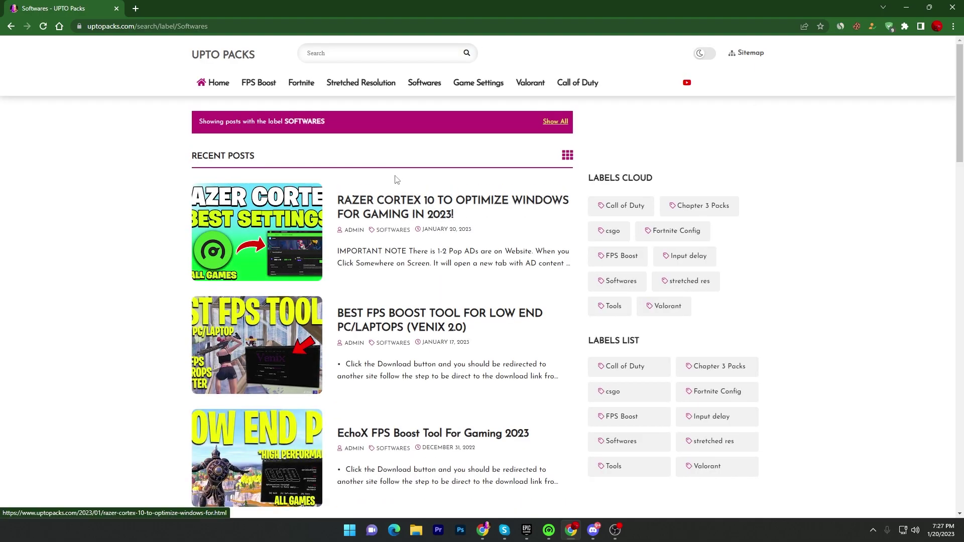
click(338, 56)
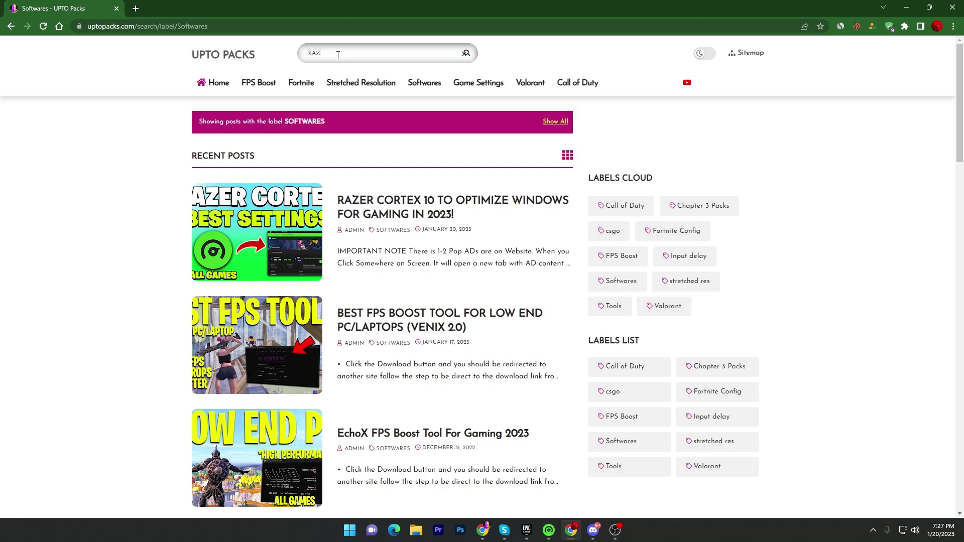
Open the Razer Cortex 10 post and follow its DOWNLOAD link.
click(288, 231)
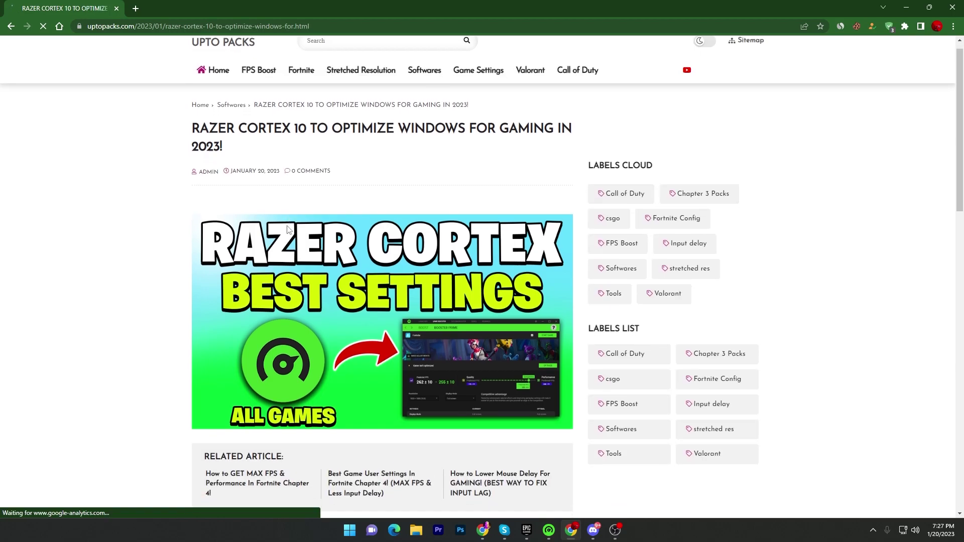
scroll(287, 229, down, 8)
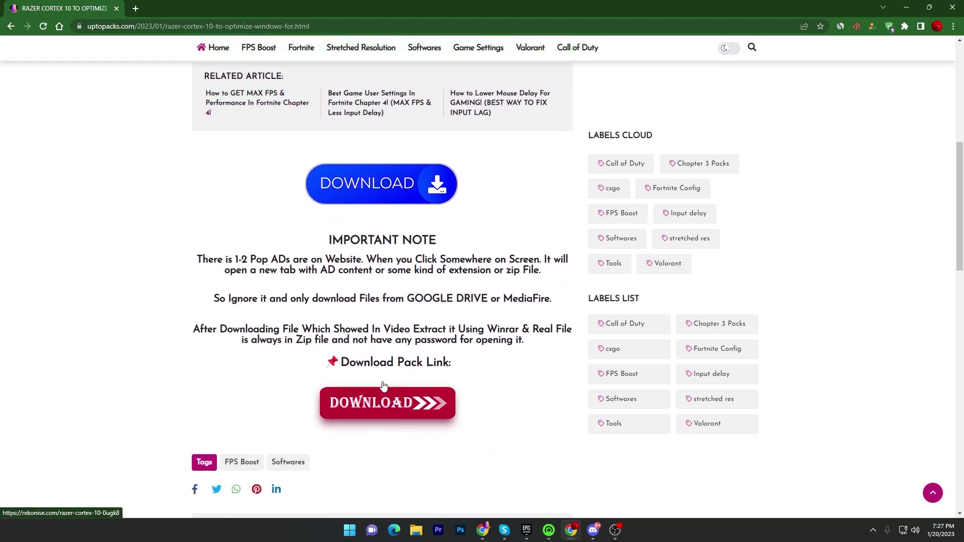
click(384, 402)
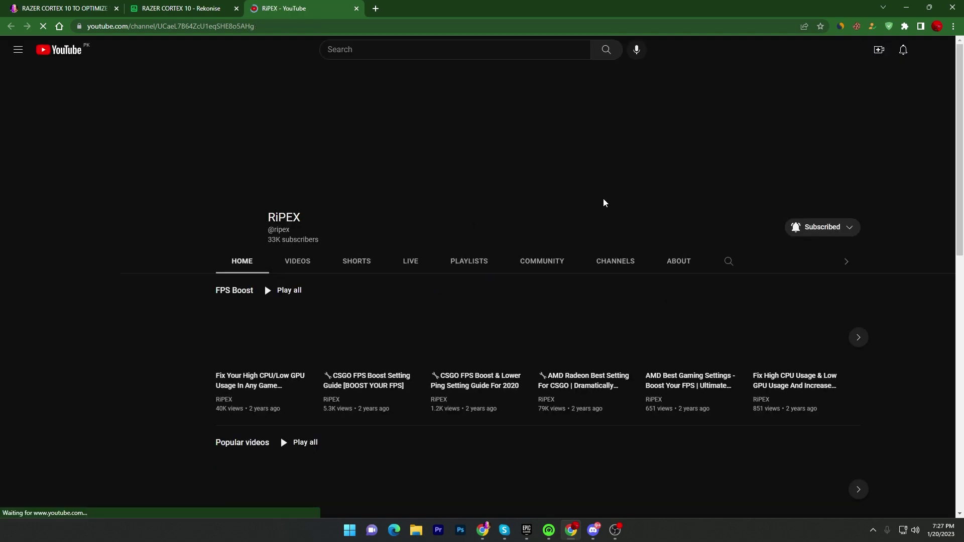
Close the YouTube tab, unlock the MediaFire link for RazerCortexInstaller(2).exe, and minimize Chrome.
click(356, 9)
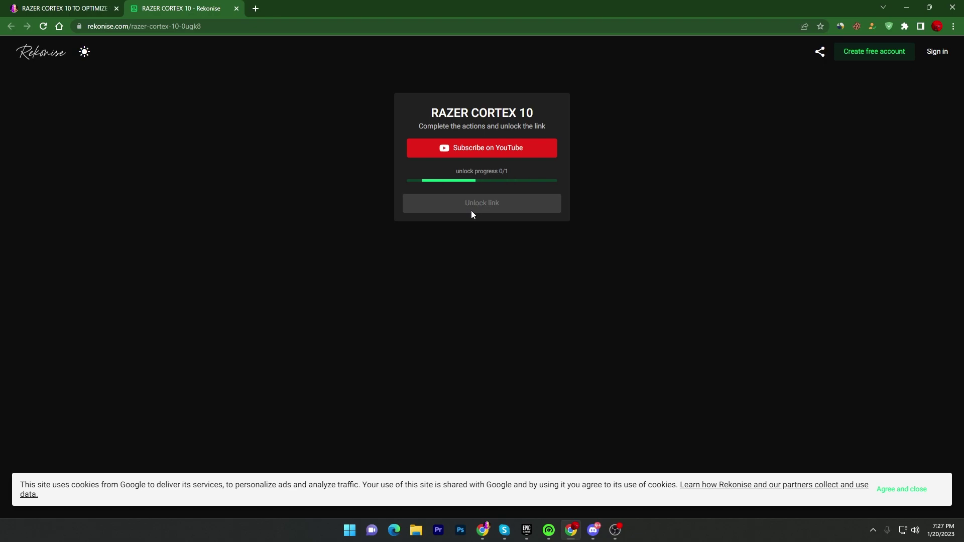
click(485, 208)
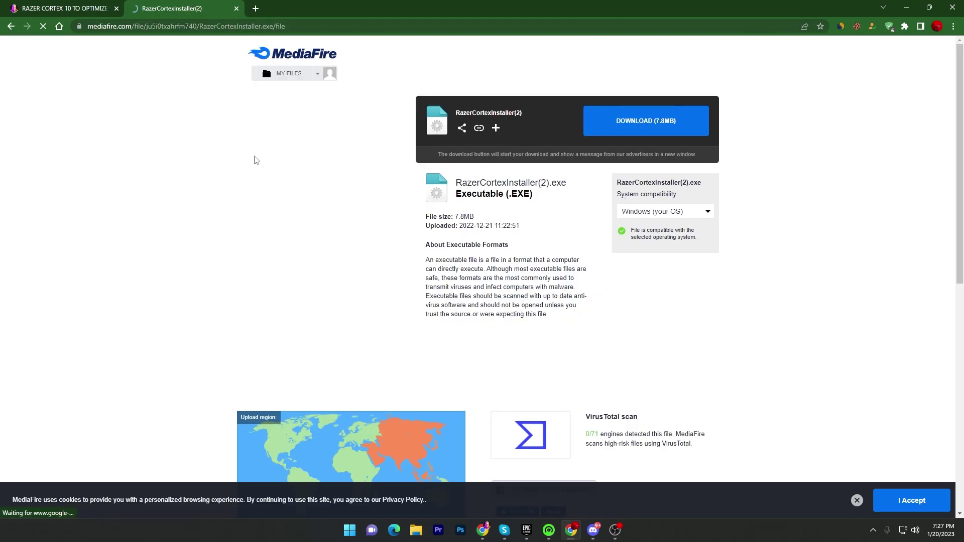
click(907, 6)
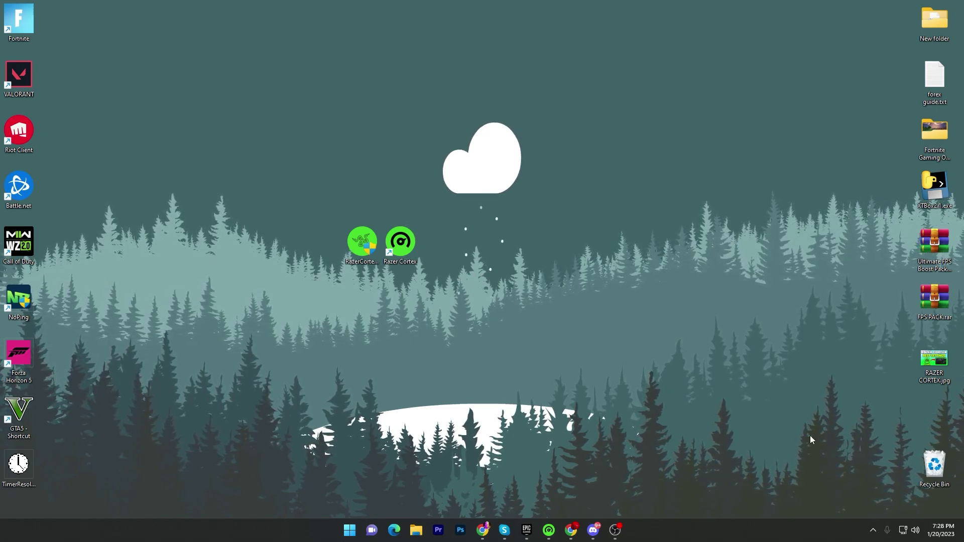
Launch Razer Cortex from the tray's Razer Central panel and view the six games in My Library.
click(872, 530)
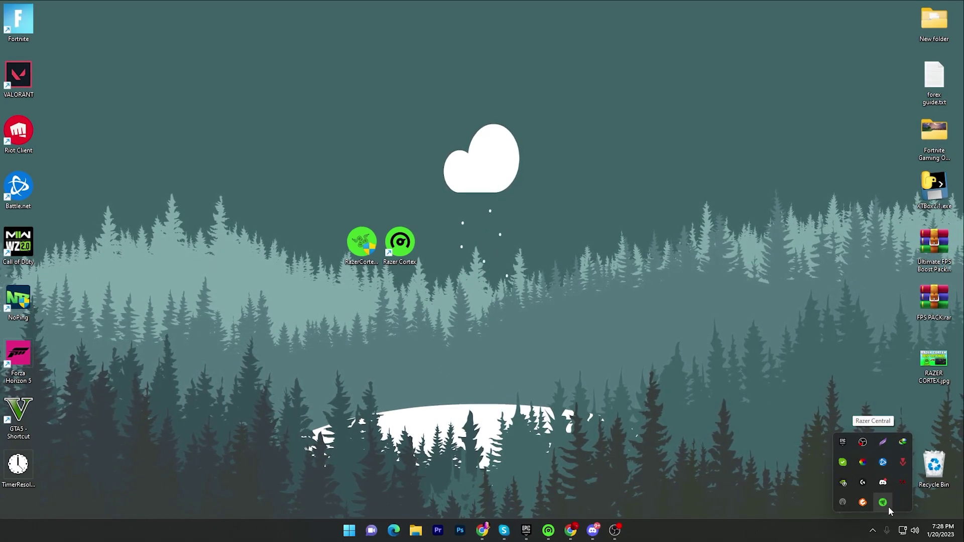
click(882, 503)
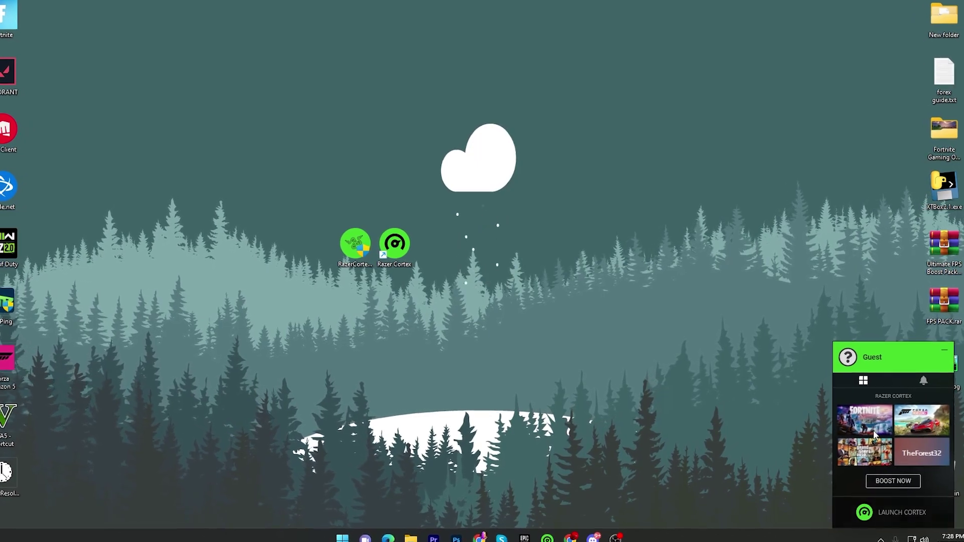
click(896, 517)
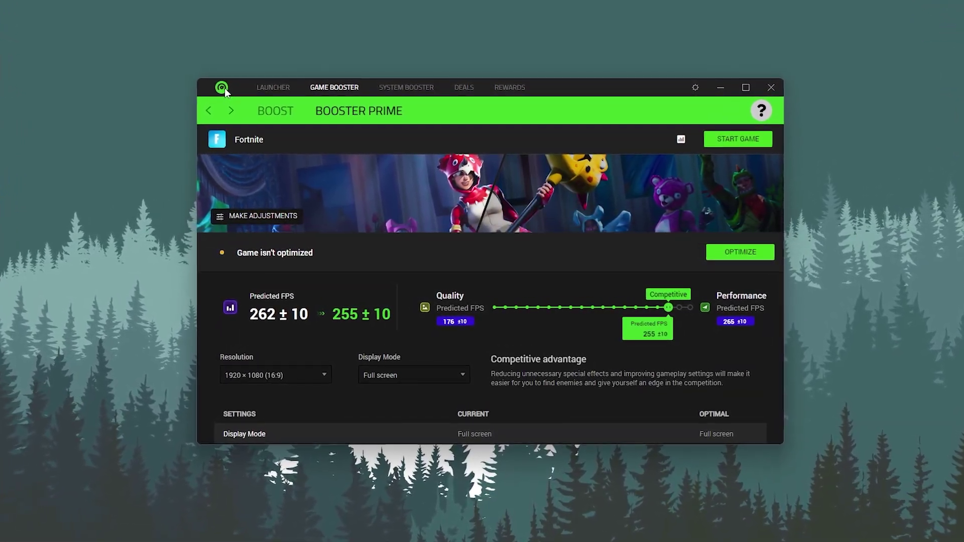
click(262, 88)
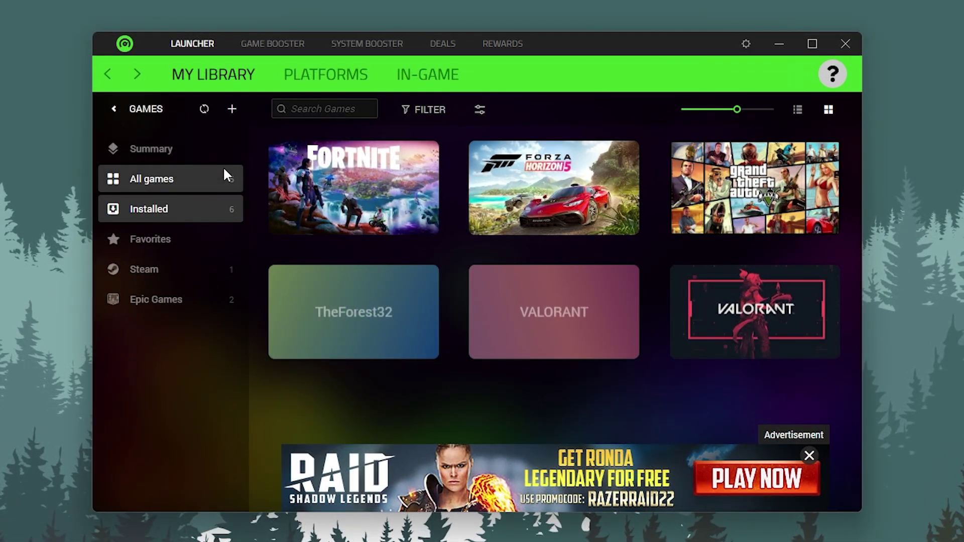
Go to Game Booster's Boost page and enable the Enable CPU Core special.
click(245, 43)
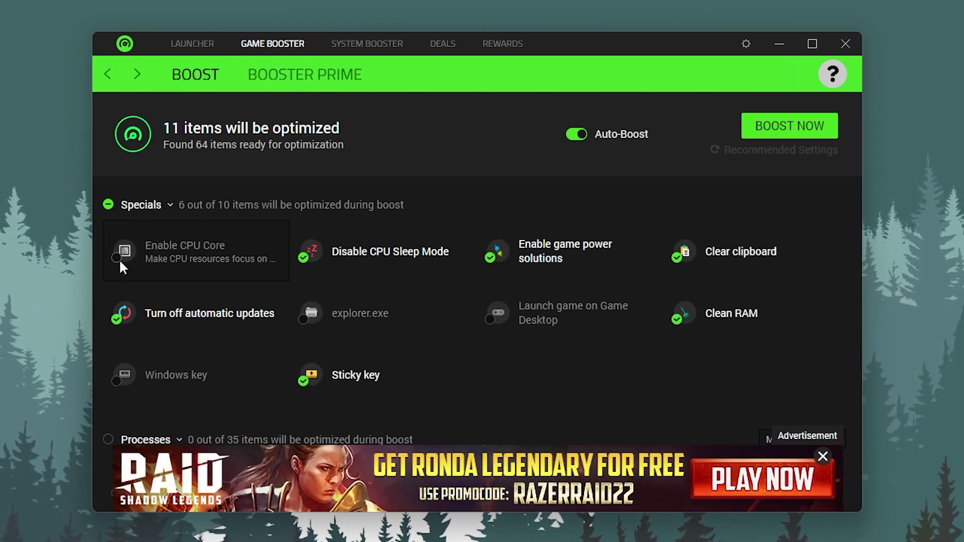
click(183, 256)
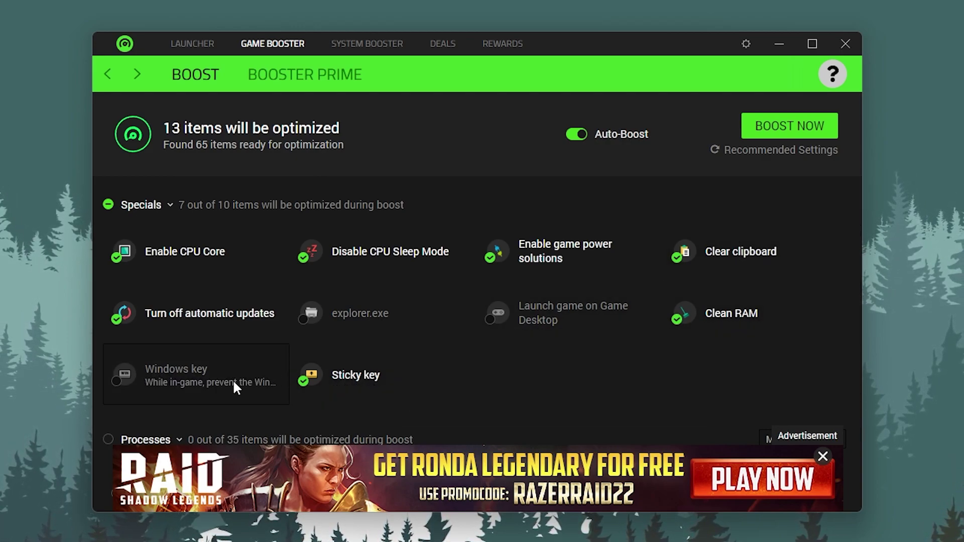
Tick Discord, Skype and Lively under Processes, raising the boost to 16 of 65 items.
scroll(559, 343, down, 5)
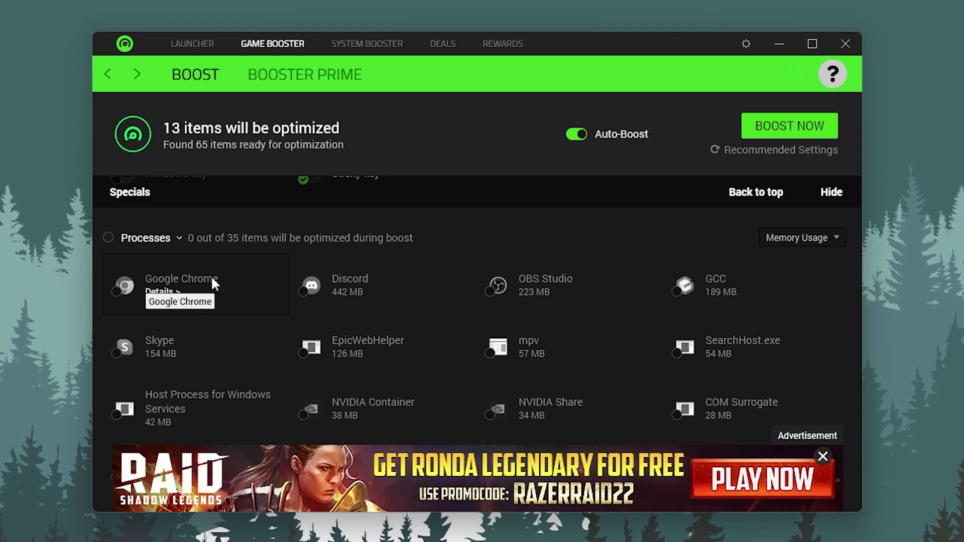
click(324, 284)
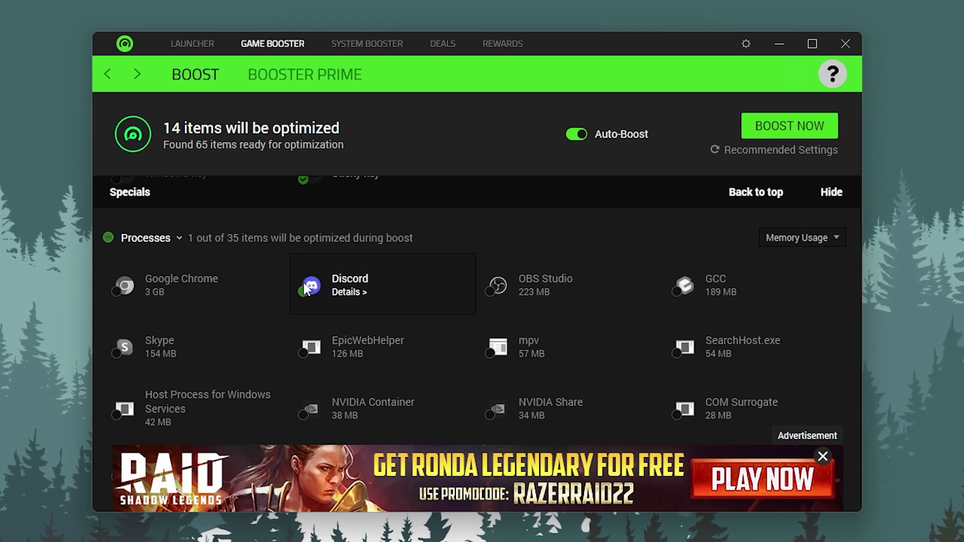
click(126, 346)
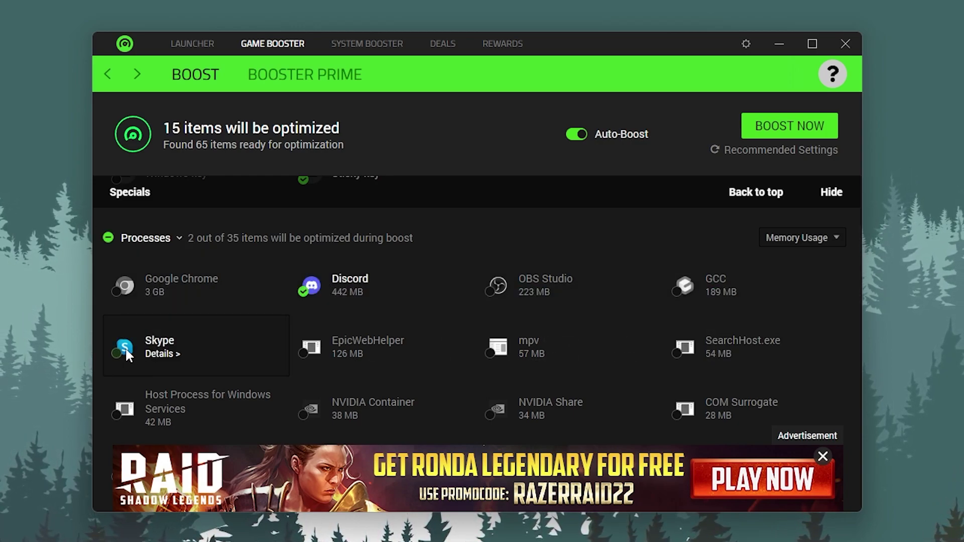
scroll(441, 349, down, 2)
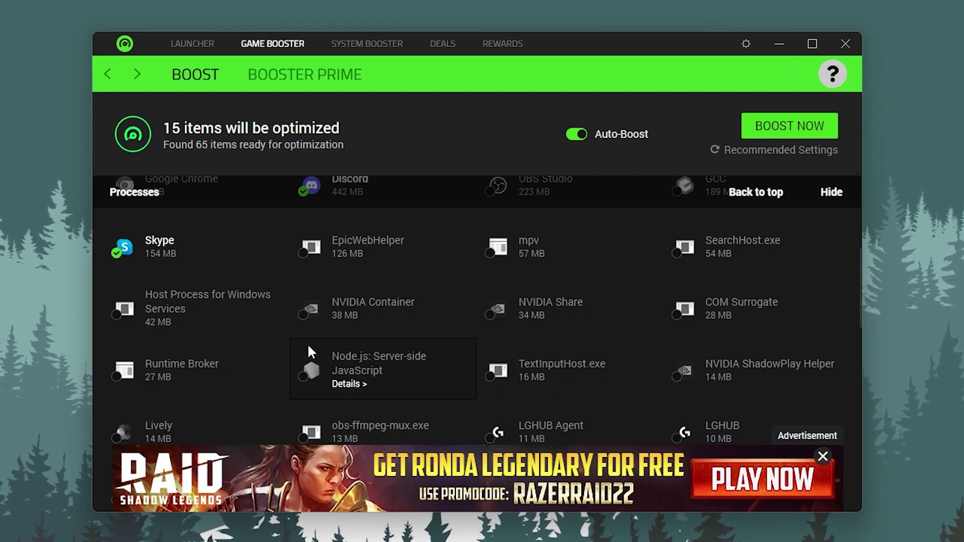
scroll(299, 346, down, 3)
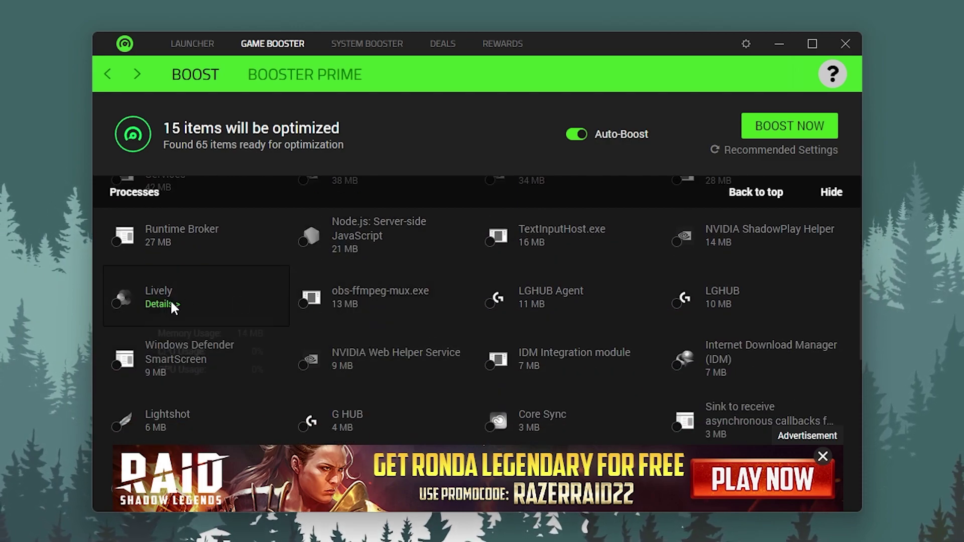
click(204, 299)
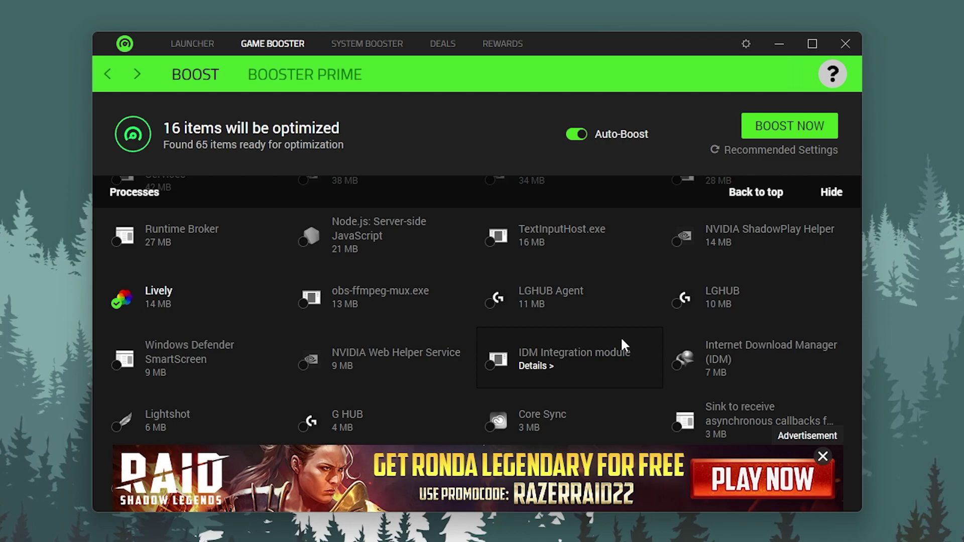
scroll(621, 341, down, 3)
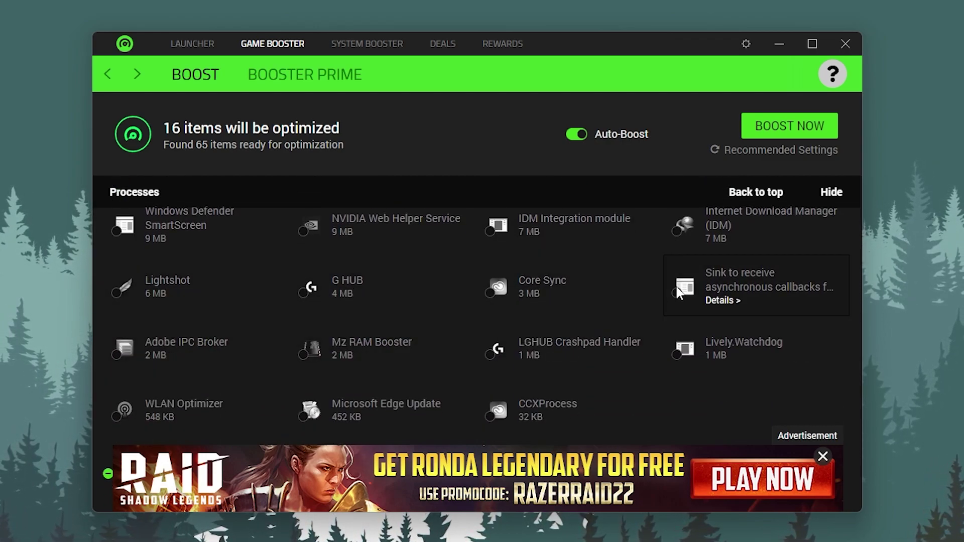
scroll(704, 295, up, 2)
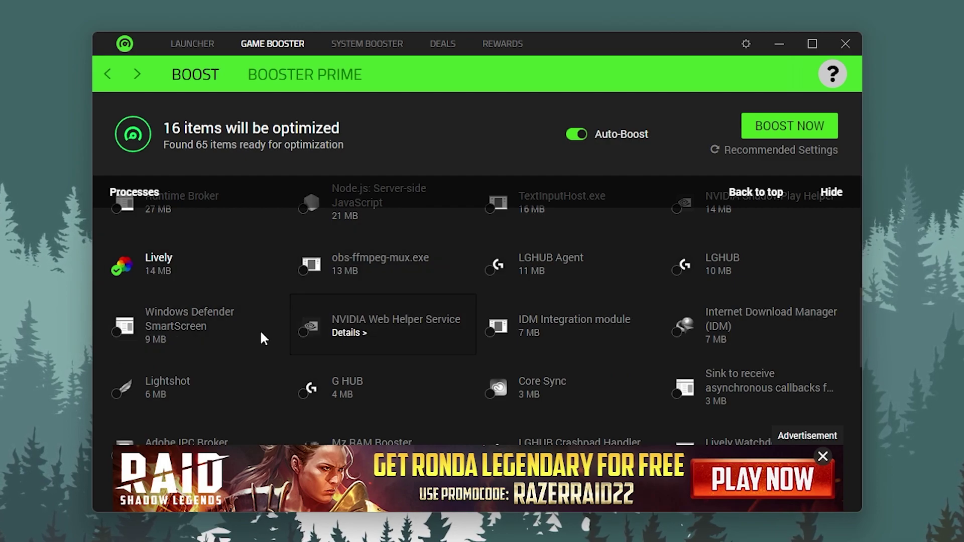
scroll(450, 324, down, 3)
scroll(450, 324, down, 3)
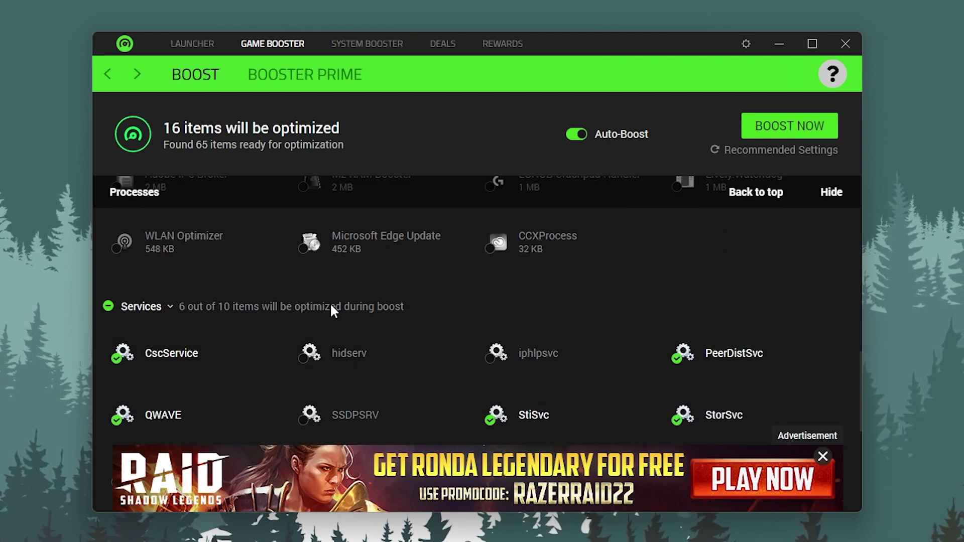
scroll(330, 303, down, 2)
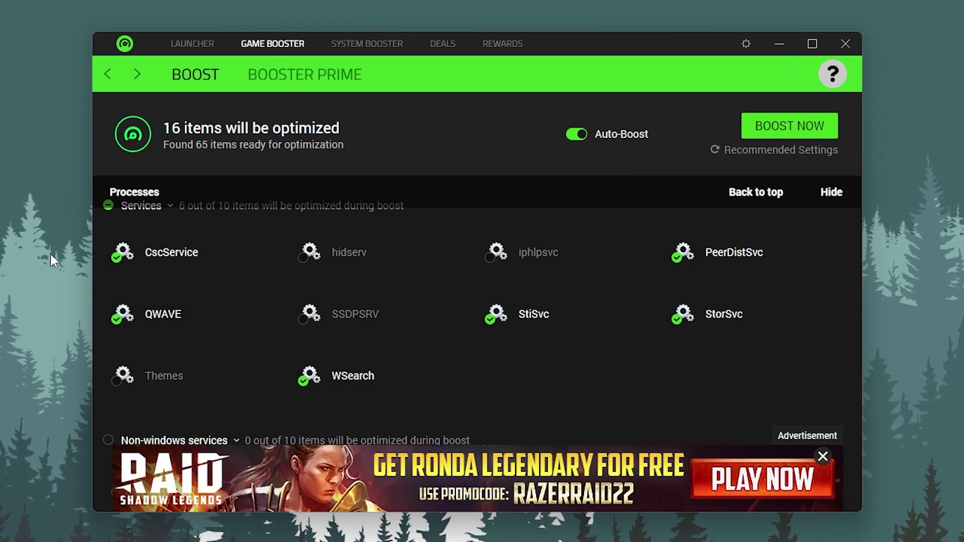
scroll(651, 417, down, 2)
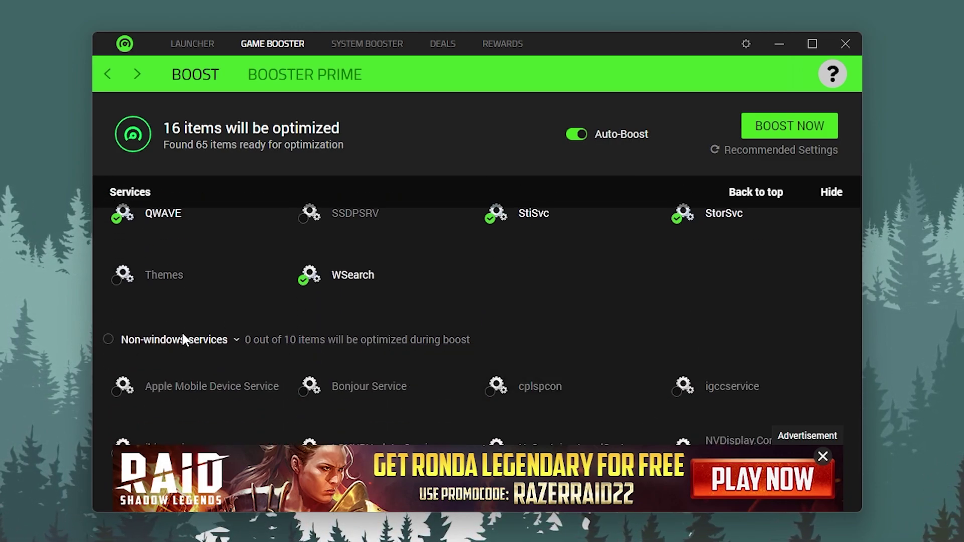
scroll(303, 311, down, 3)
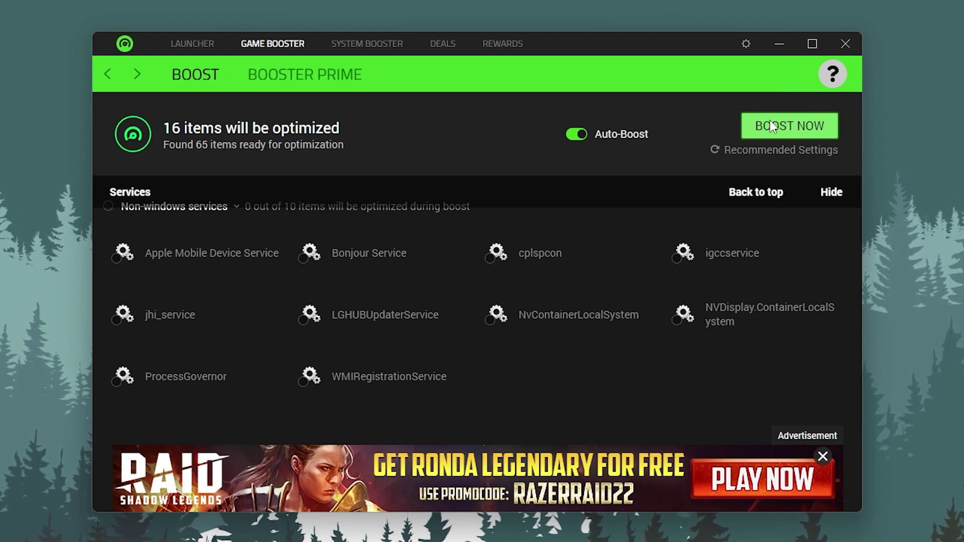
Run BOOST NOW to optimize 16 items and free 4.87 GB, then bring up the Win+X menu.
click(770, 120)
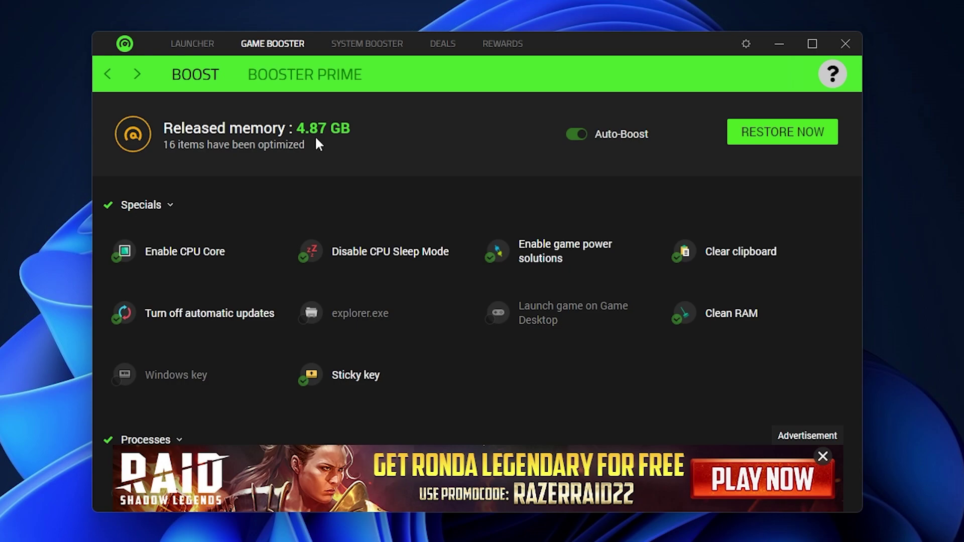
key(super+x)
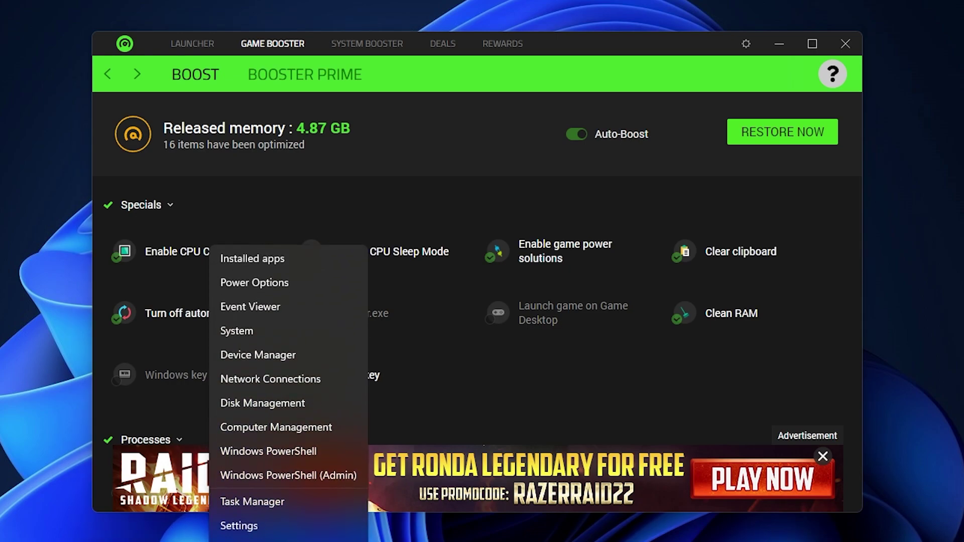
Open Task Manager, check memory at 22% and CPU at 6%, then close it.
click(258, 504)
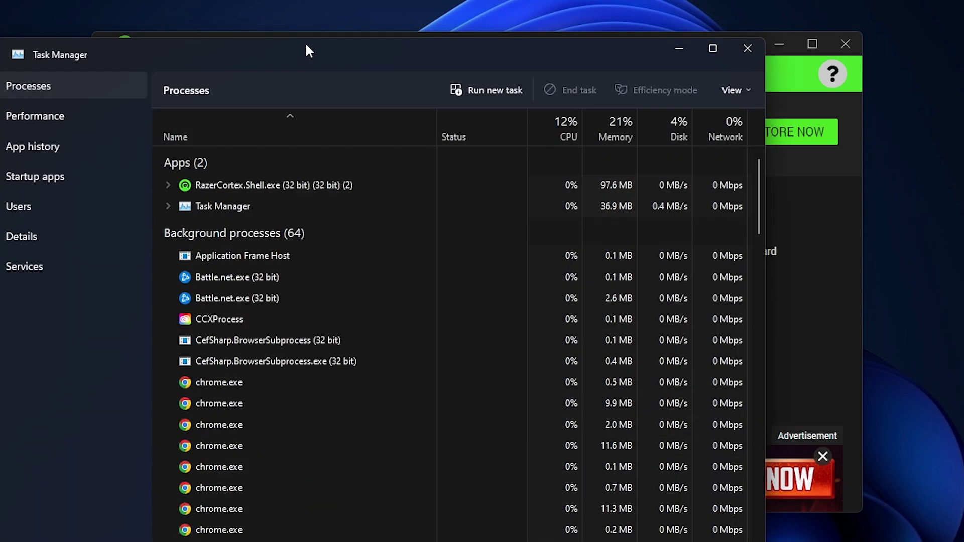
drag(297, 46, 367, 29)
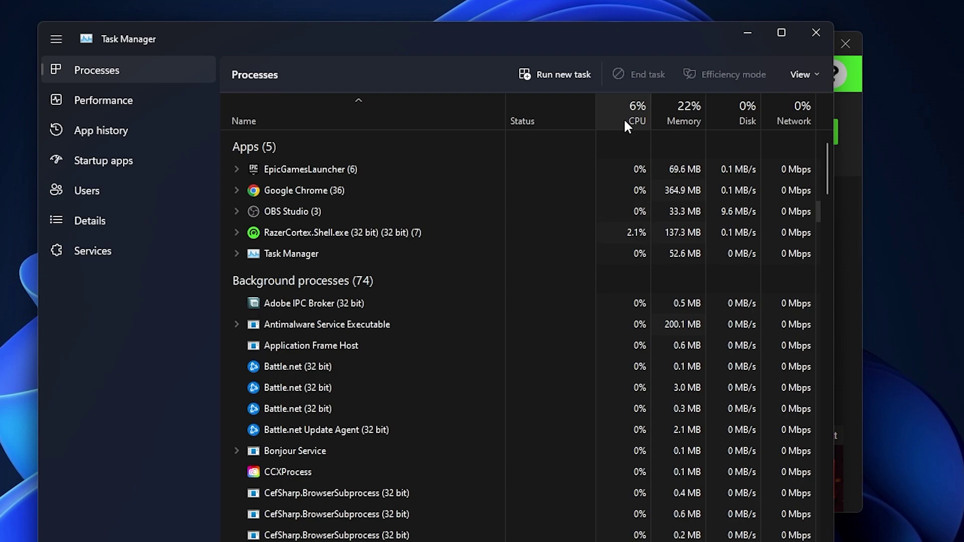
click(818, 30)
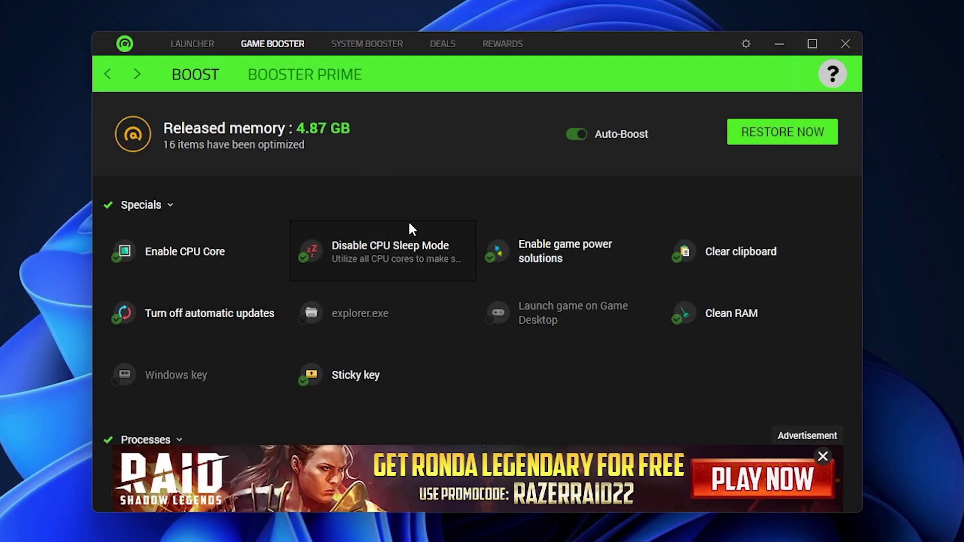
Open Fortnite in Booster Prime and review its Competitive preset predicting 255 ± 10 FPS.
click(276, 78)
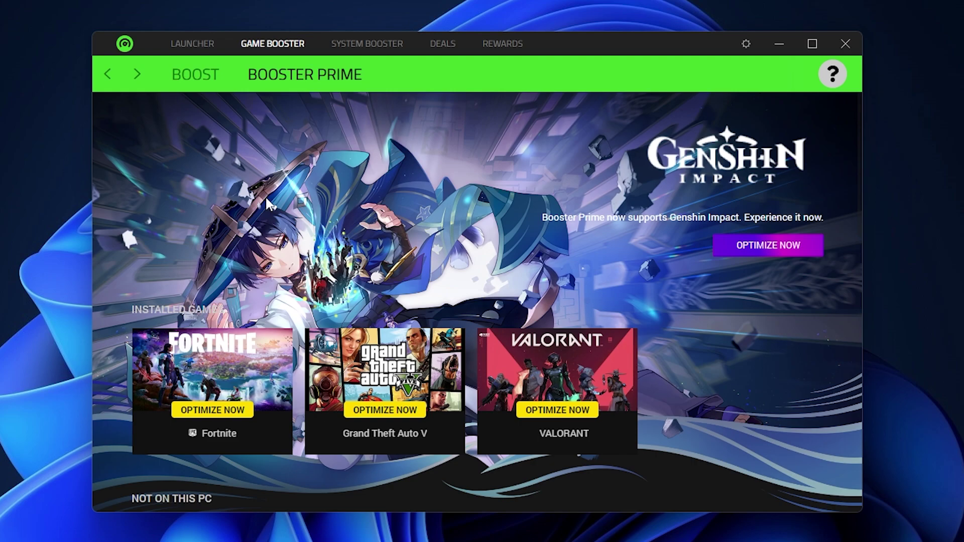
click(189, 354)
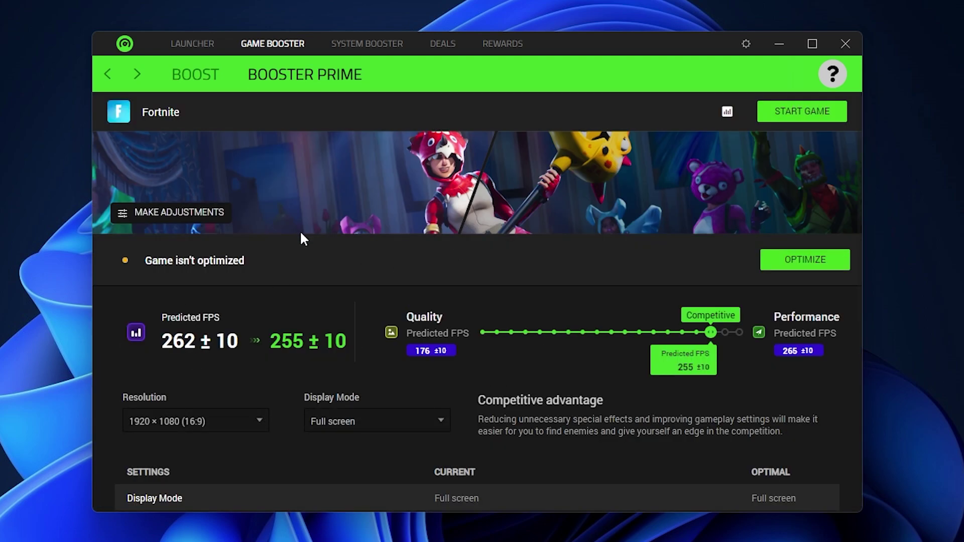
scroll(364, 335, down, 2)
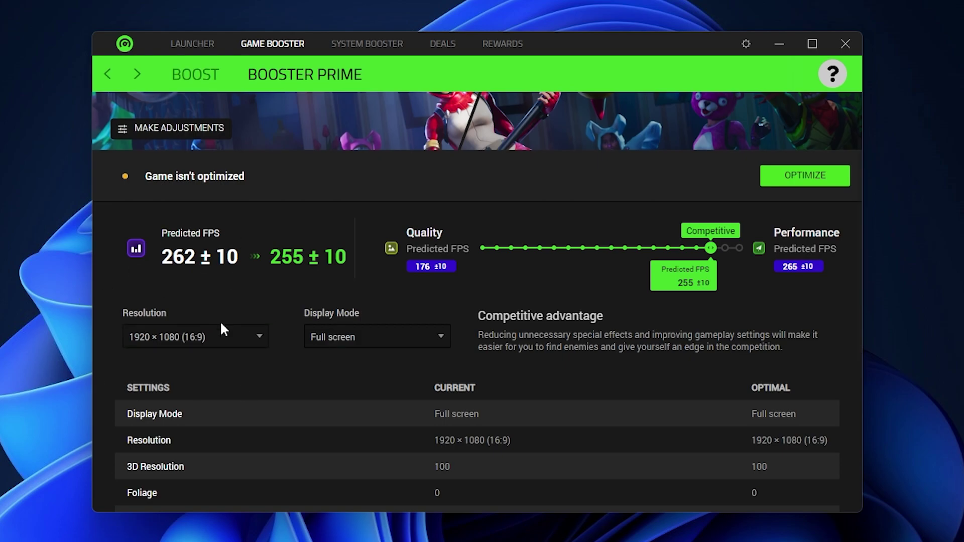
scroll(349, 359, down, 5)
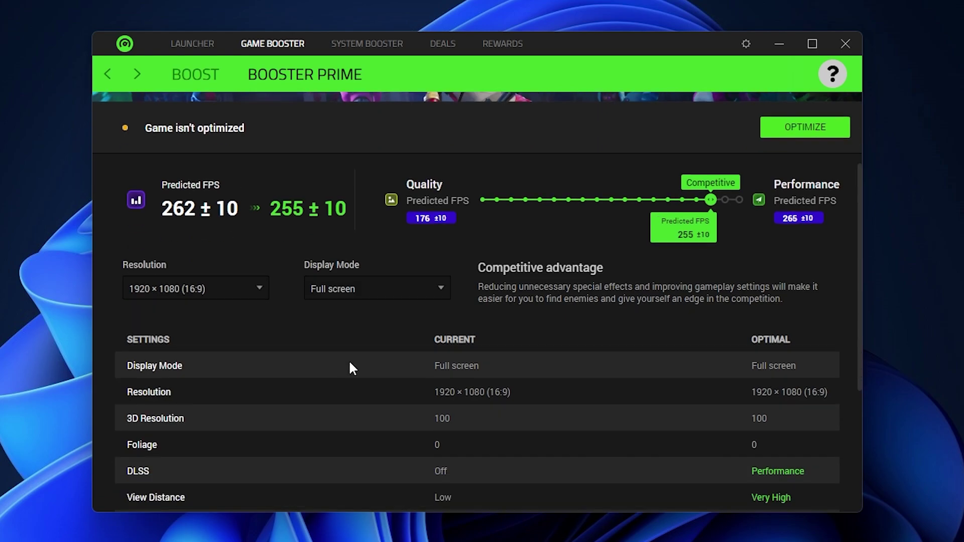
scroll(517, 385, up, 7)
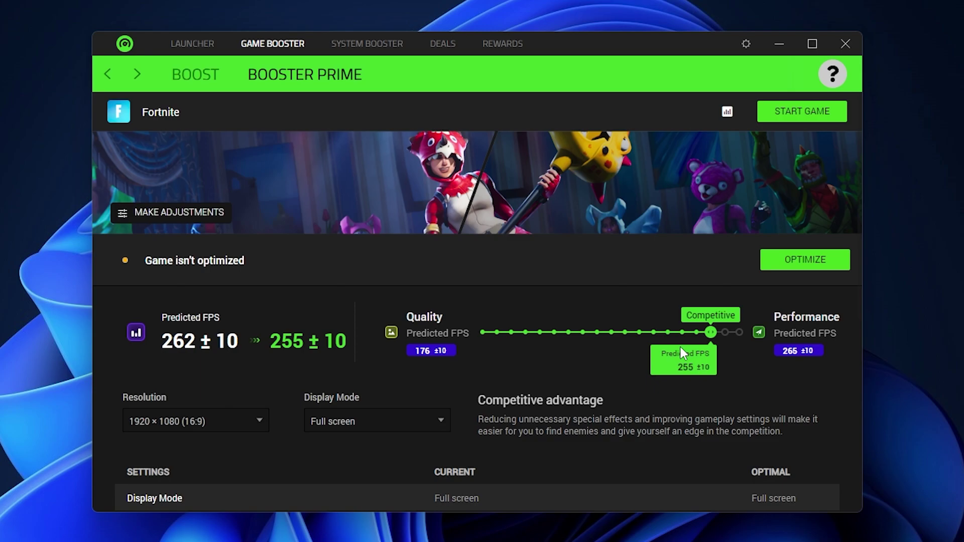
Apply the Competitive optimization to Fortnite so its status reads Running.
click(792, 262)
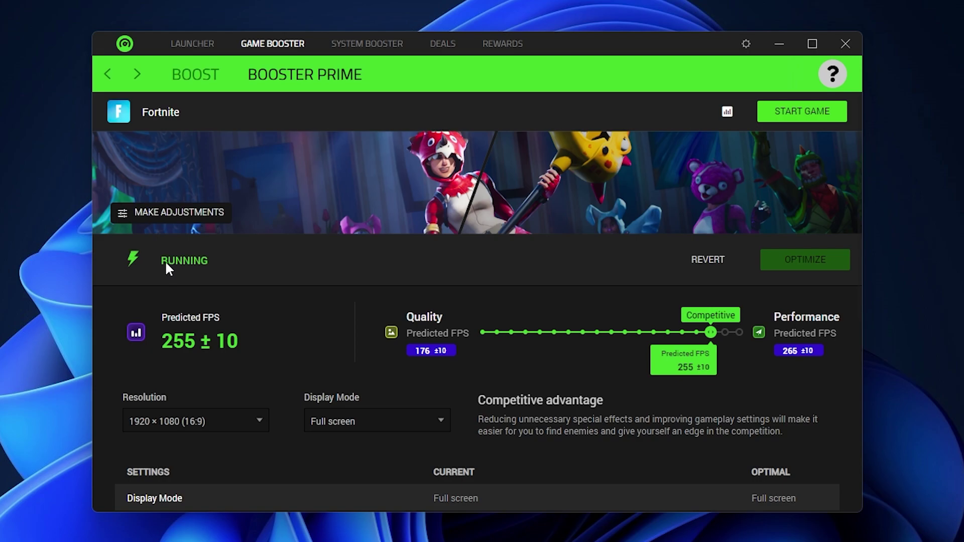